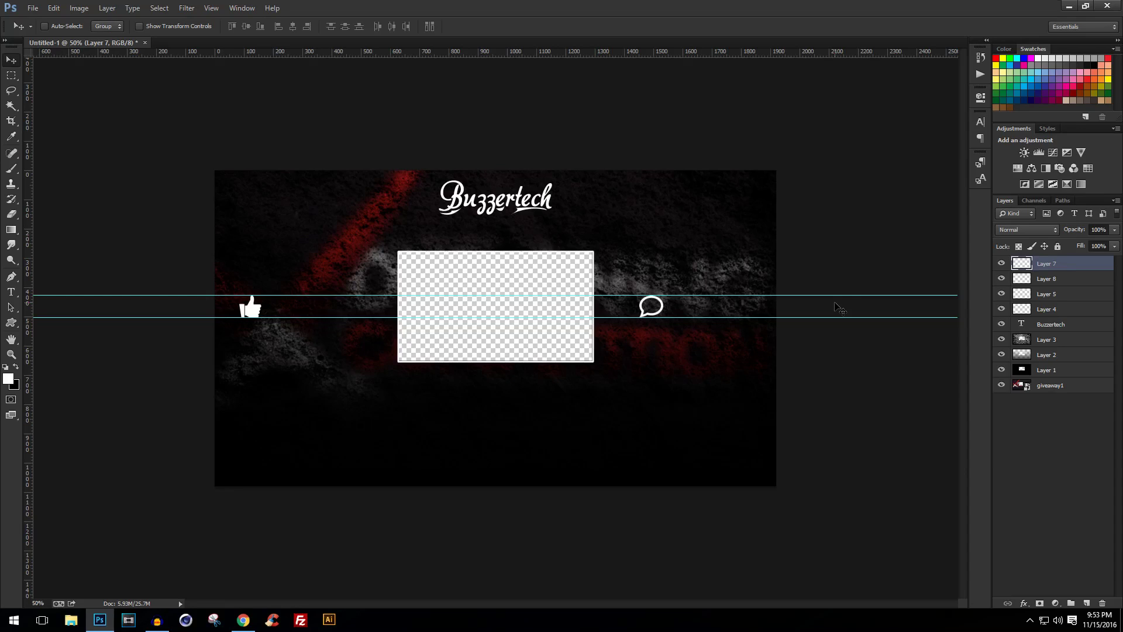
# Step: Fill the inside of the speech-bubble icon with white on a new layer and delete the bubble's outline layer
pyautogui.hotkey('ctrl', '+')
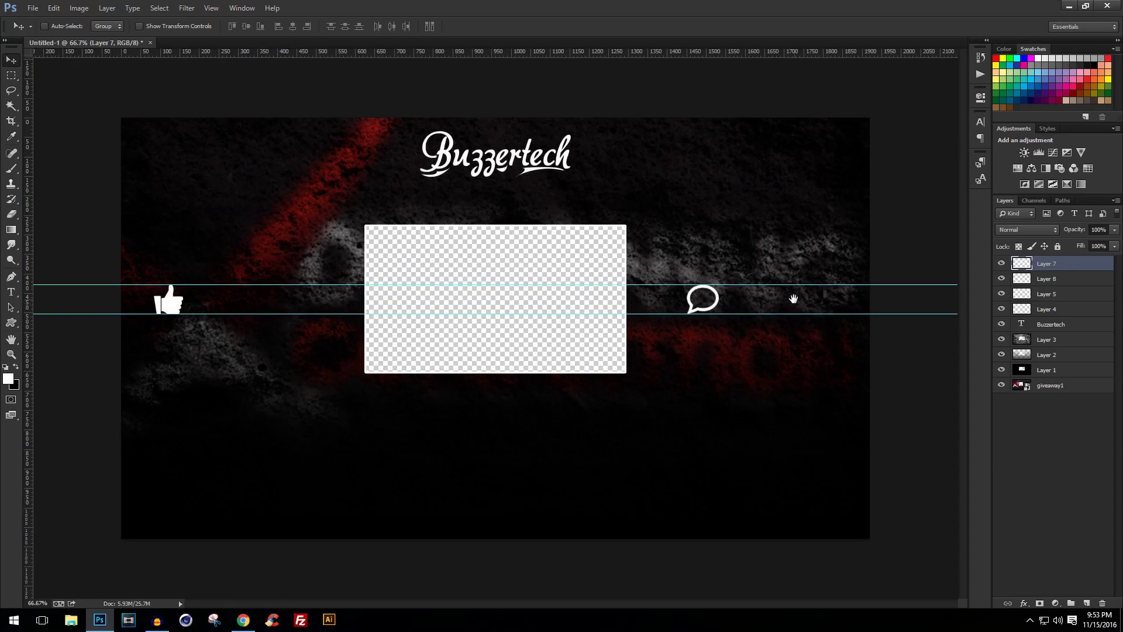
pyautogui.hotkey('ctrl', '+')
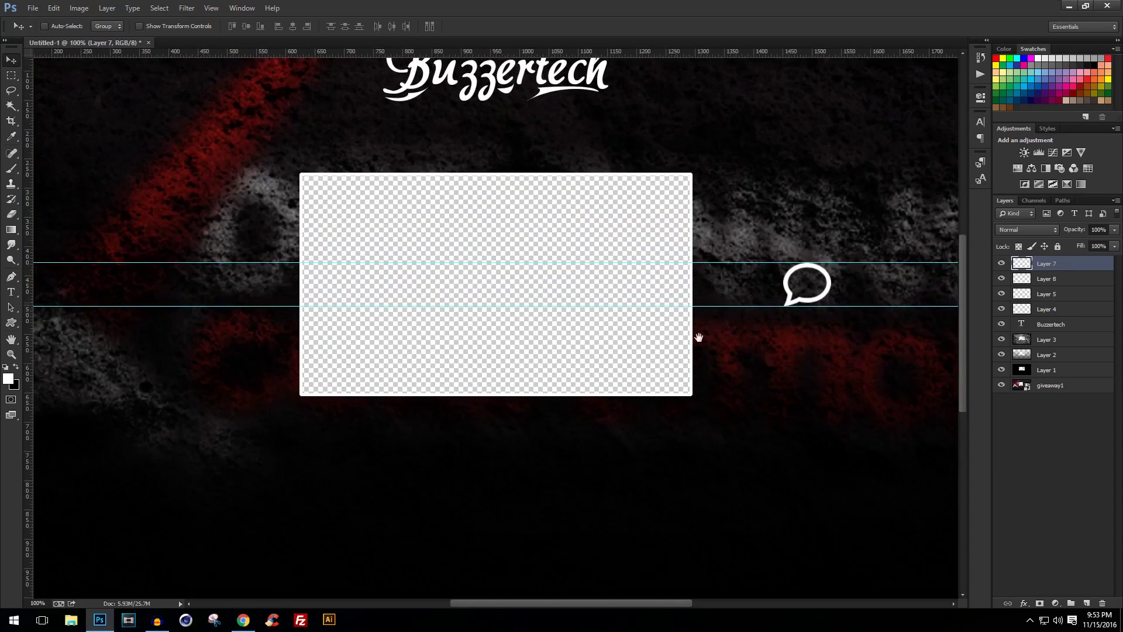
pyautogui.moveTo(854, 306); pyautogui.dragTo(640, 319)
pyautogui.press('w')
pyautogui.click(588, 297)
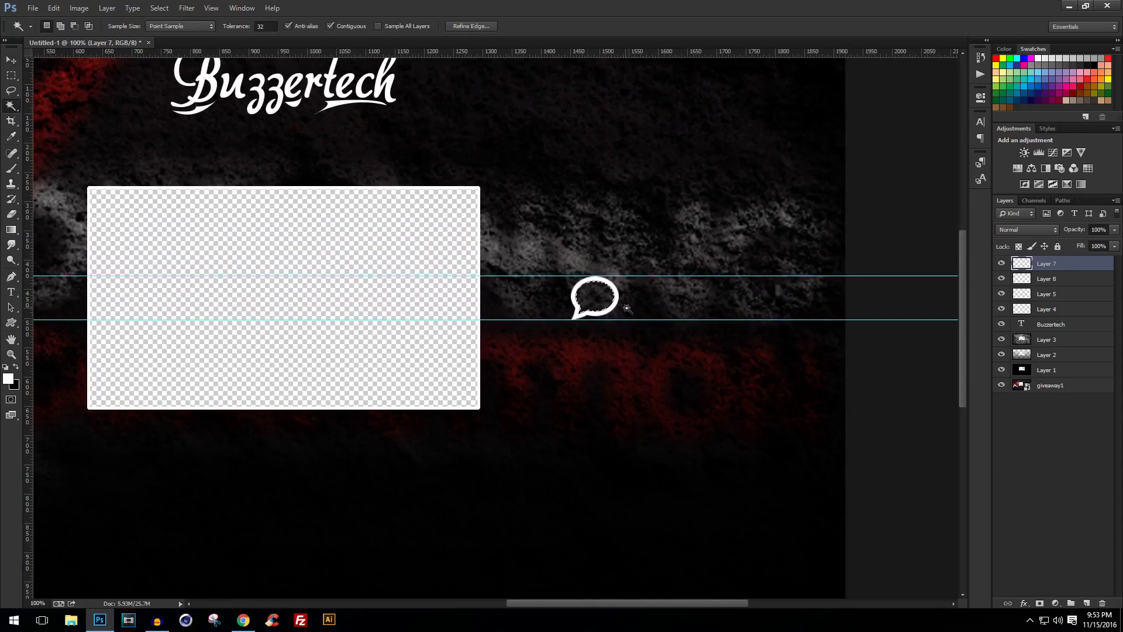
pyautogui.hotkey('alt', 'BackSpace')
pyautogui.hotkey('ctrl', 'd')
pyautogui.click(1061, 277)
pyautogui.press('Delete')
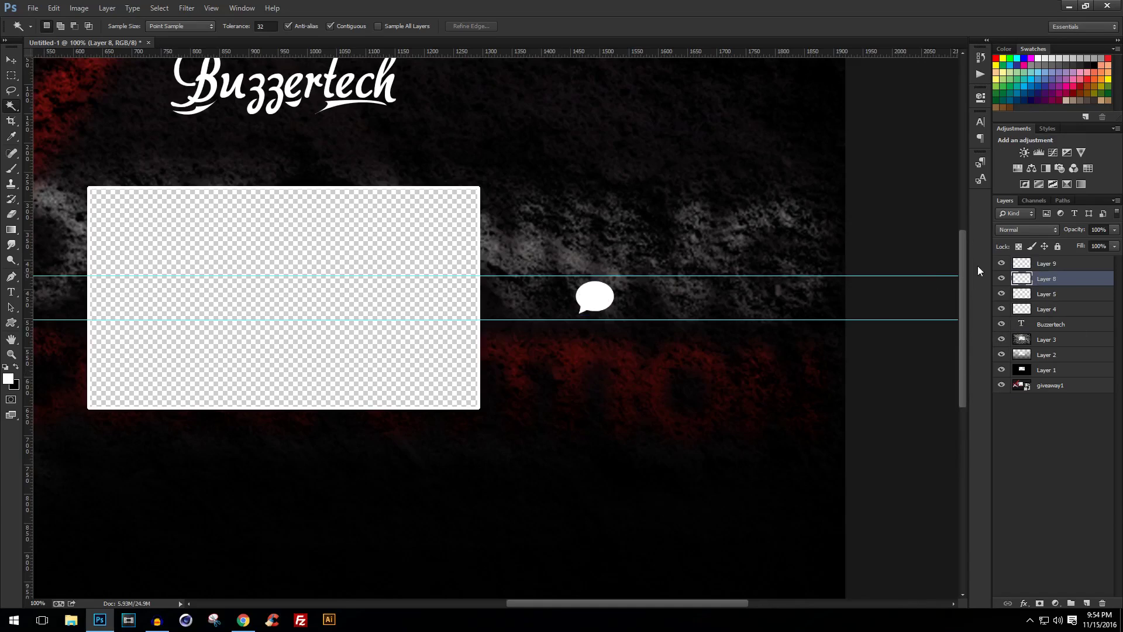
pyautogui.click(1069, 268)
# Step: Add the text LIKE THIS VIDEO in the Poppins font beside the thumbs-up icon
pyautogui.press('t')
pyautogui.hotkey('ctrl', '-')
pyautogui.click(194, 305)
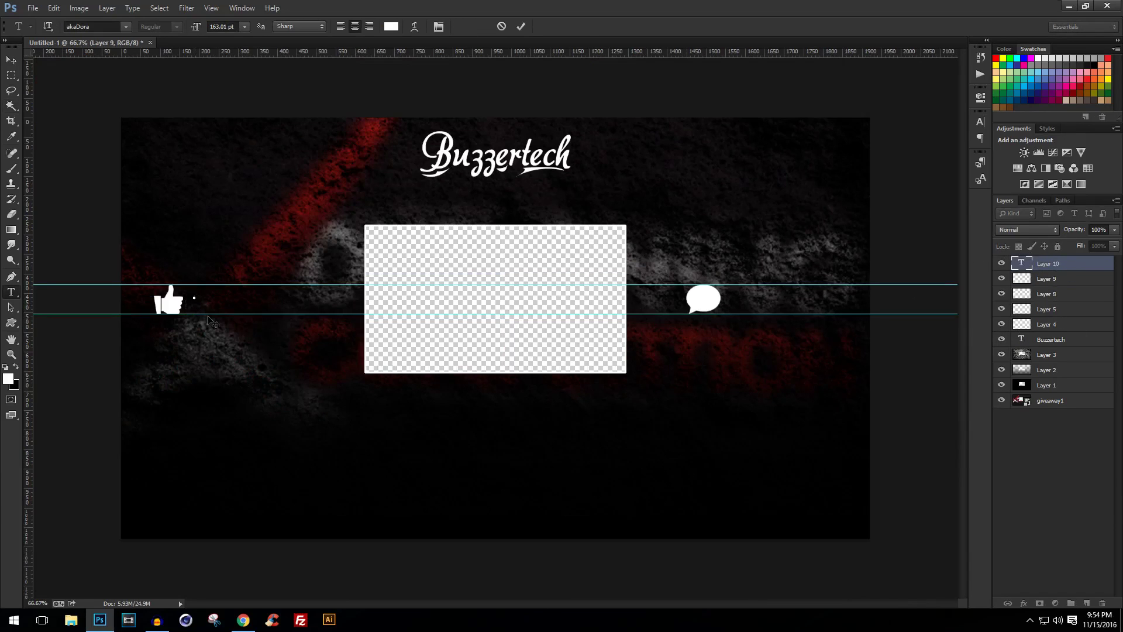
pyautogui.click(97, 27)
pyautogui.write('Poppins')
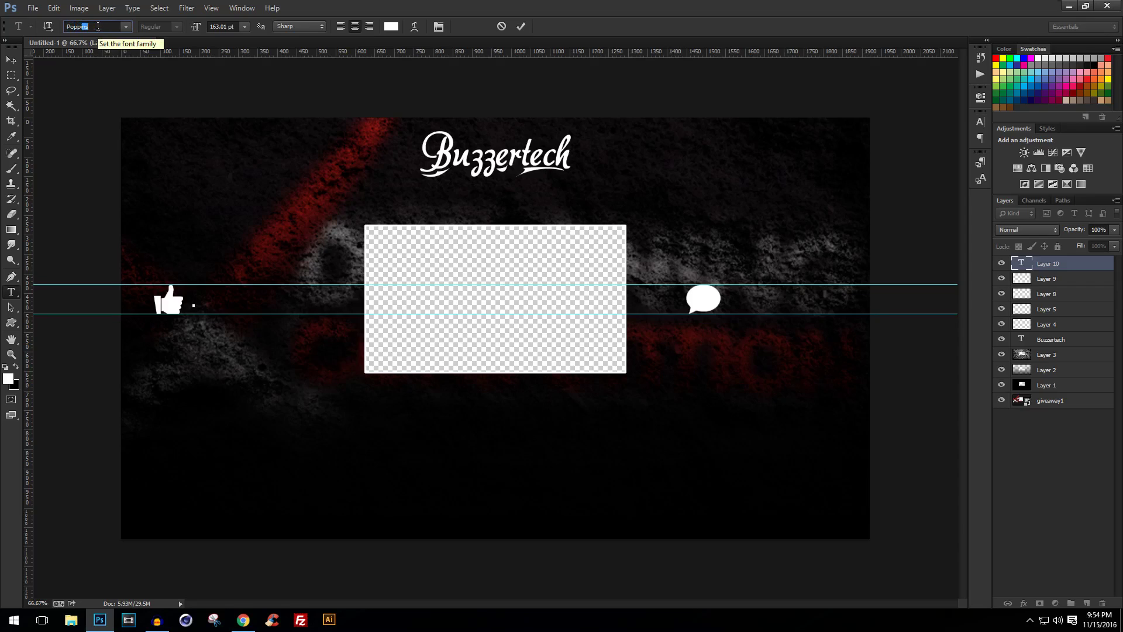
pyautogui.press('Return')
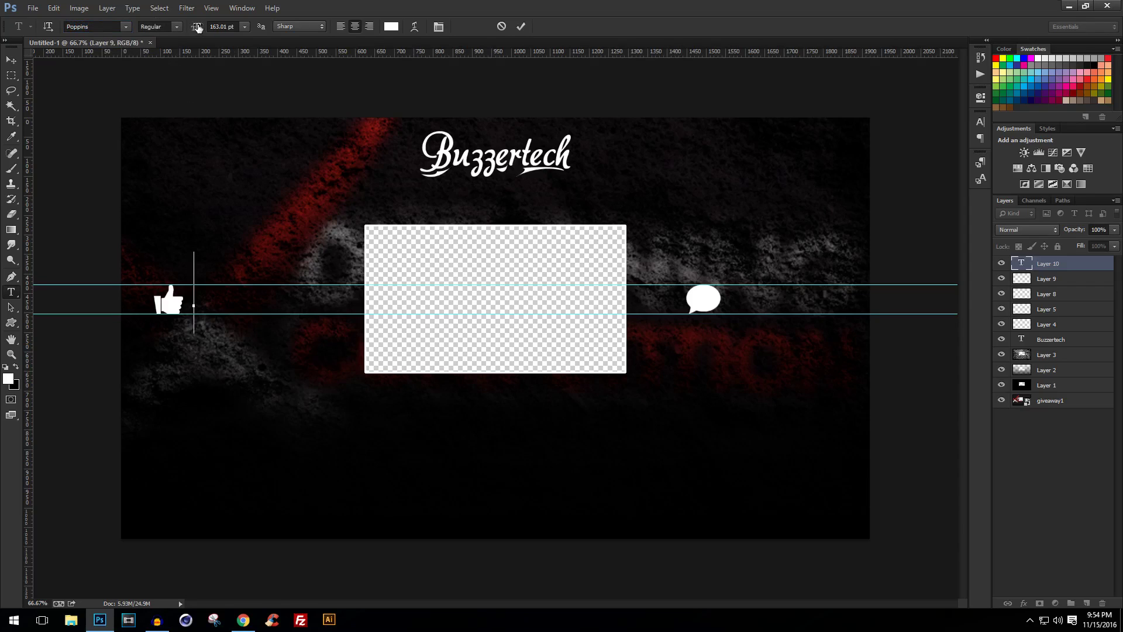
pyautogui.moveTo(197, 26)
pyautogui.mouseDown()
pyautogui.moveTo(139, 32)
pyautogui.moveTo(175, 28)
pyautogui.mouseUp()
pyautogui.write('LIKE THIS VIDEO')
# Step: Set the LIKE THIS VIDEO text to 41.01 pt and align it between the guides next to the thumbs-up icon
pyautogui.hotkey('ctrl', 'a')
pyautogui.moveTo(260, 328); pyautogui.dragTo(296, 317)
pyautogui.moveTo(197, 27)
pyautogui.mouseDown()
pyautogui.moveTo(209, 28)
pyautogui.moveTo(197, 28)
pyautogui.mouseUp()
pyautogui.moveTo(333, 367); pyautogui.dragTo(331, 374)
pyautogui.moveTo(196, 29); pyautogui.dragTo(207, 30)
pyautogui.moveTo(317, 388); pyautogui.dragTo(337, 394)
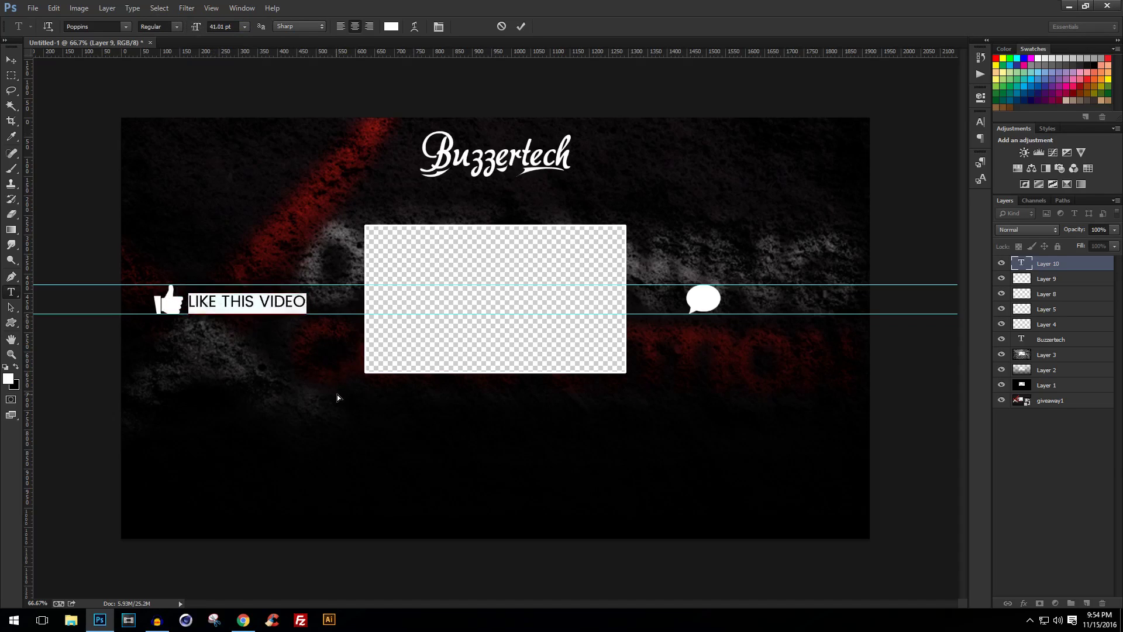
pyautogui.write('v')
pyautogui.hotkey('ctrl', 'z')
pyautogui.click(520, 26)
# Step: Duplicate the LIKE THIS VIDEO text beside the speech-bubble icon and change the copy to COMMENT NOW
pyautogui.press('v')
pyautogui.scroll(1, 213, 284)
pyautogui.moveTo(321, 308); pyautogui.dragTo(659, 319)
pyautogui.scroll(-2, 249, 316)
pyautogui.doubleClick(715, 310)
pyautogui.write('COMMENT NO')
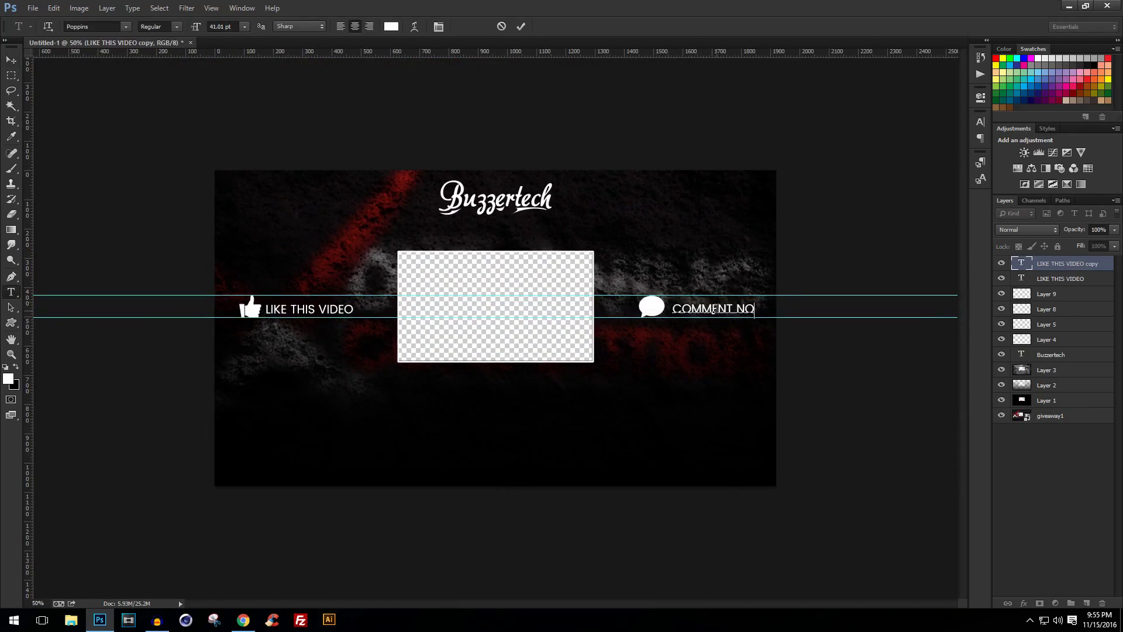
pyautogui.write('W')
pyautogui.hotkey('ctrl', 'Return')
# Step: Fine-tune the position of the COMMENT NOW text beside the speech bubble and hide the guides
pyautogui.press('v')
pyautogui.moveTo(745, 307); pyautogui.dragTo(748, 307)
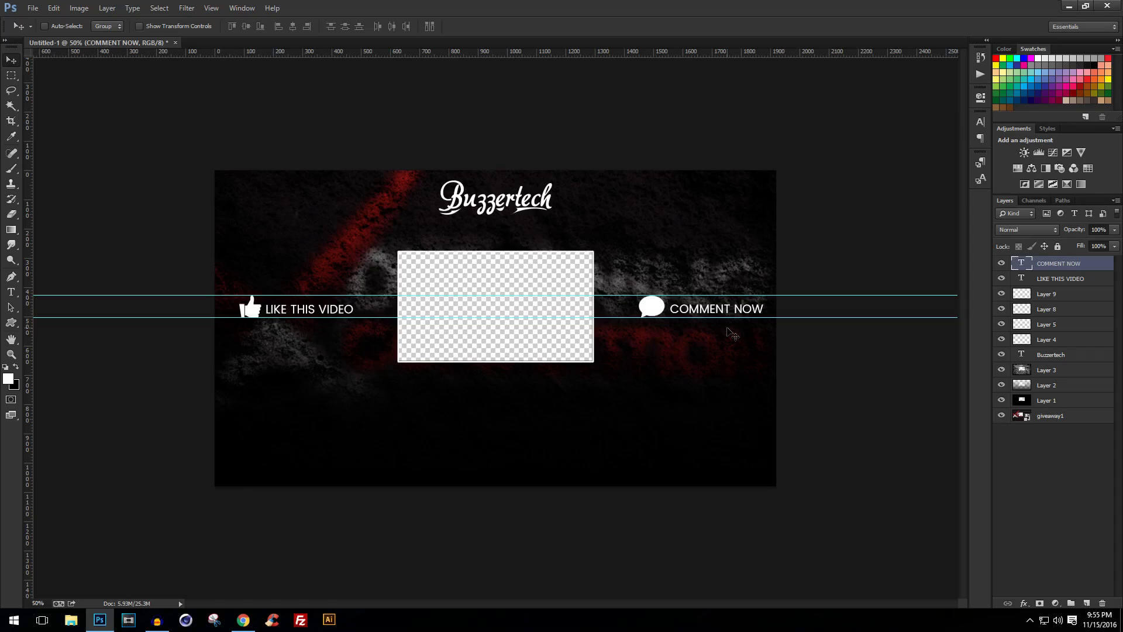
pyautogui.hotkey('ctrl', ';')
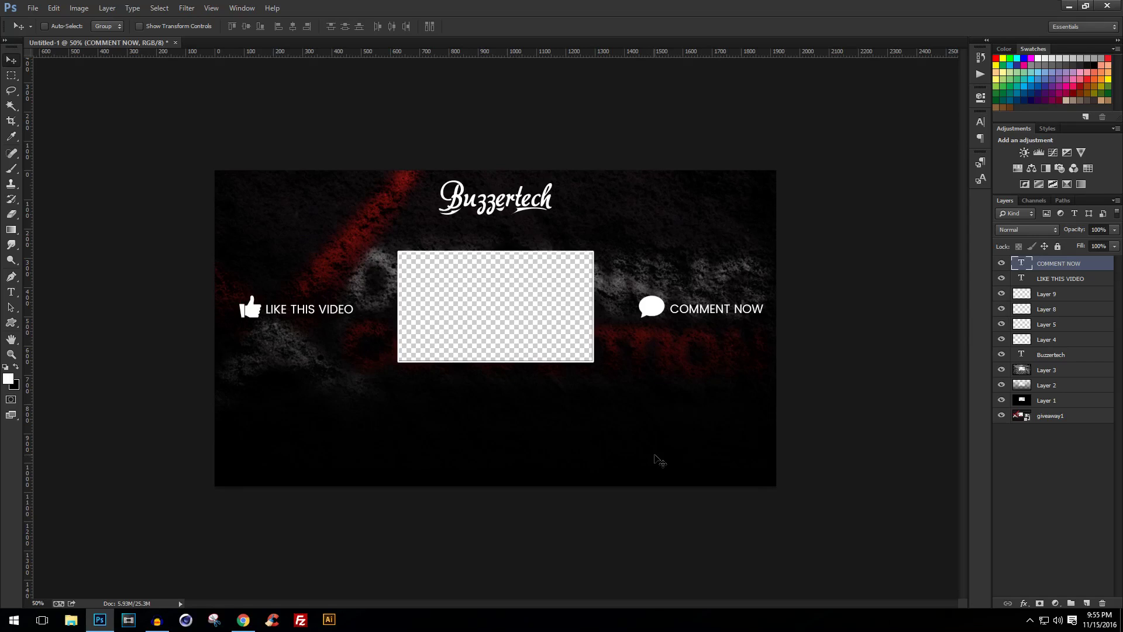
# Step: Add the text Subscribe in the Atelier du Mach... script font below the transparent video frame
pyautogui.press('t')
pyautogui.click(443, 440)
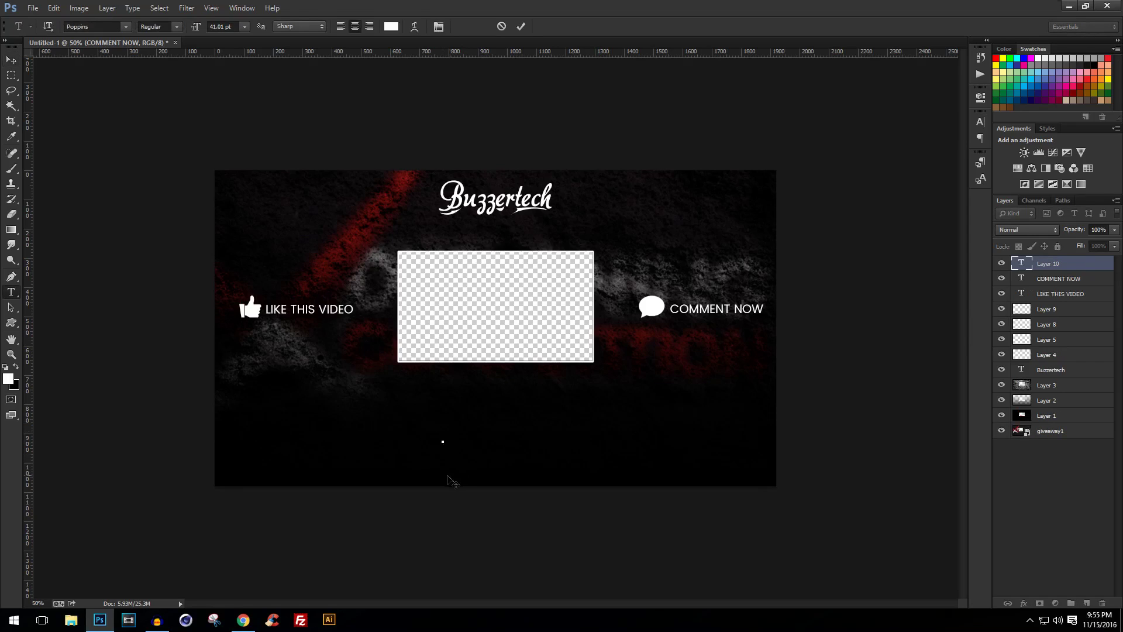
pyautogui.write('SUBSCRIBE')
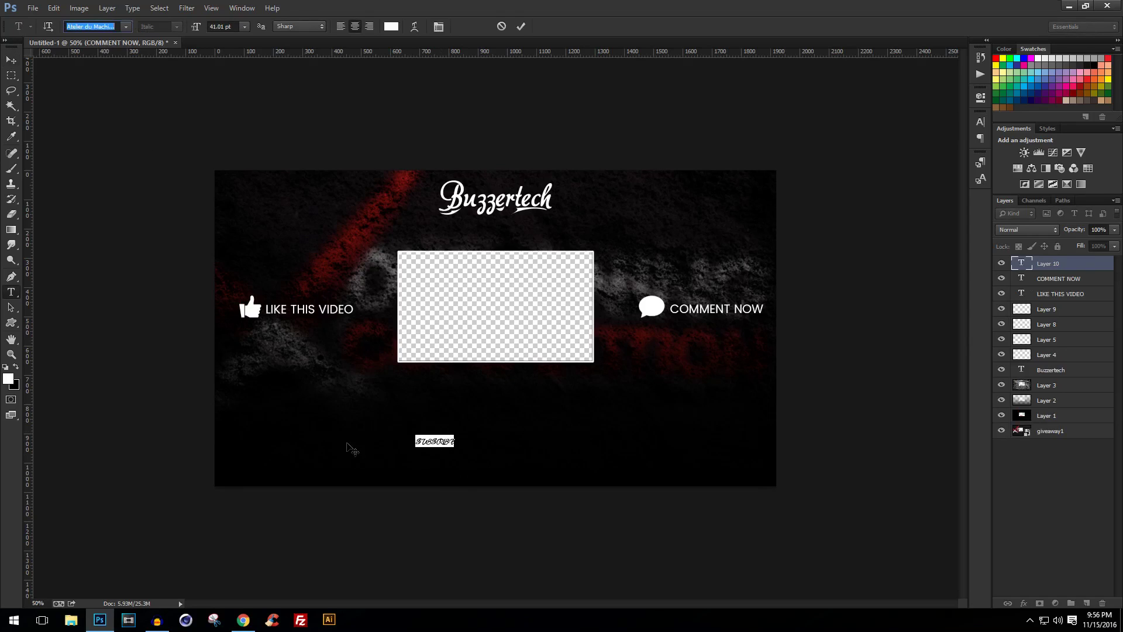
pyautogui.click(435, 440)
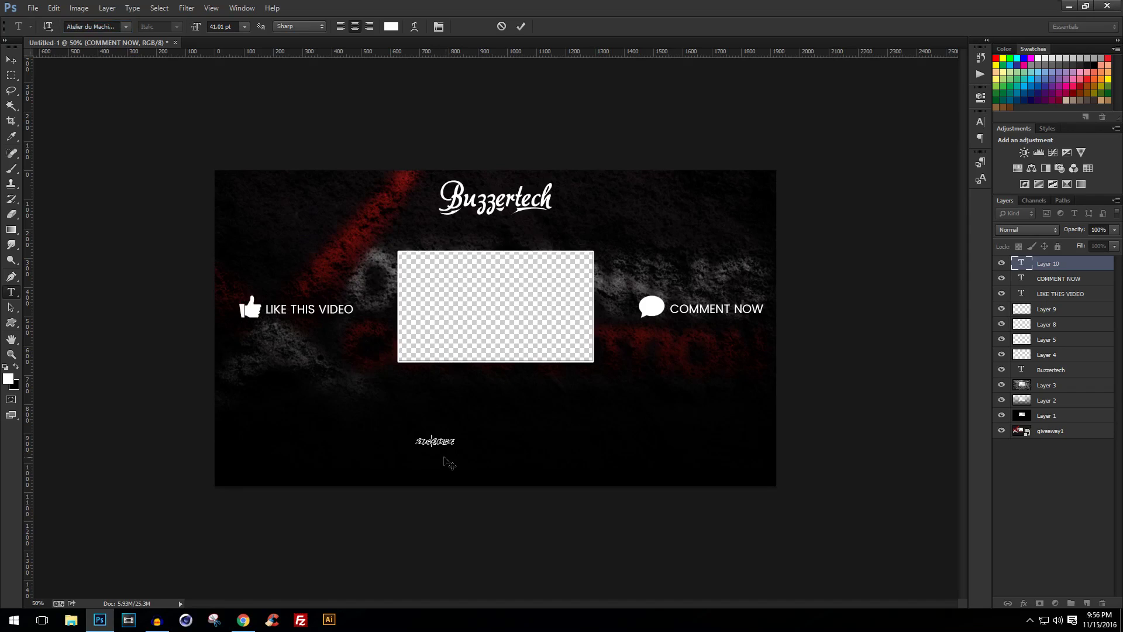
pyautogui.hotkey('ctrl', 'a')
pyautogui.write('Subs')
pyautogui.hotkey('ctrl', 'a')
# Step: Resize the Subscribe text to 276.67 pt and center it below the video frame
pyautogui.moveTo(197, 29); pyautogui.dragTo(406, 28)
pyautogui.moveTo(539, 533); pyautogui.dragTo(595, 538)
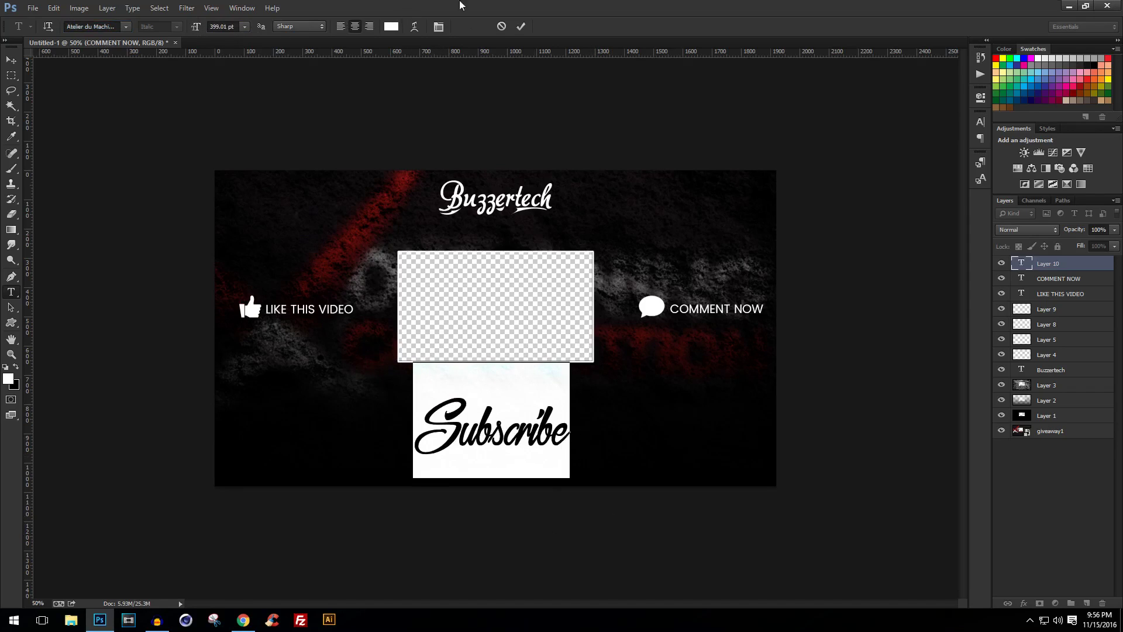
pyautogui.click(521, 26)
pyautogui.press('v')
pyautogui.moveTo(531, 440); pyautogui.dragTo(536, 440)
pyautogui.hotkey('ctrl', 't')
pyautogui.moveTo(575, 478); pyautogui.dragTo(526, 442)
pyautogui.moveTo(520, 433)
pyautogui.mouseDown()
pyautogui.moveTo(551, 454)
pyautogui.moveTo(528, 443)
pyautogui.mouseUp()
pyautogui.press('Return')
# Step: Recolor the Subscribe text pure red
pyautogui.press('t')
pyautogui.click(529, 442)
pyautogui.hotkey('ctrl', 'a')
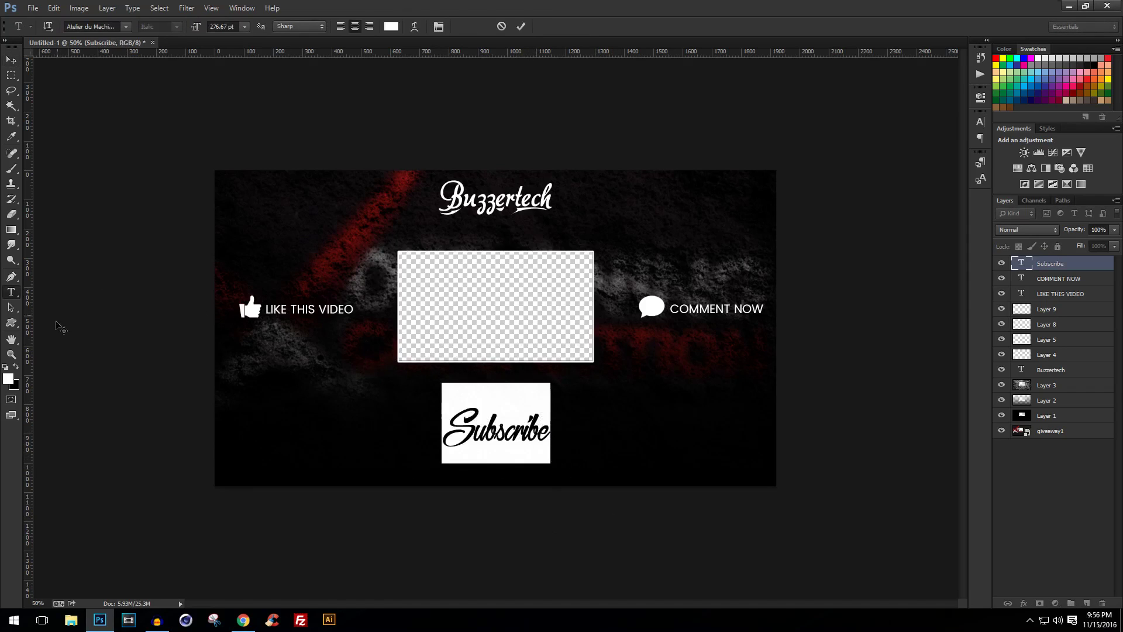
pyautogui.click(10, 377)
pyautogui.click(337, 264)
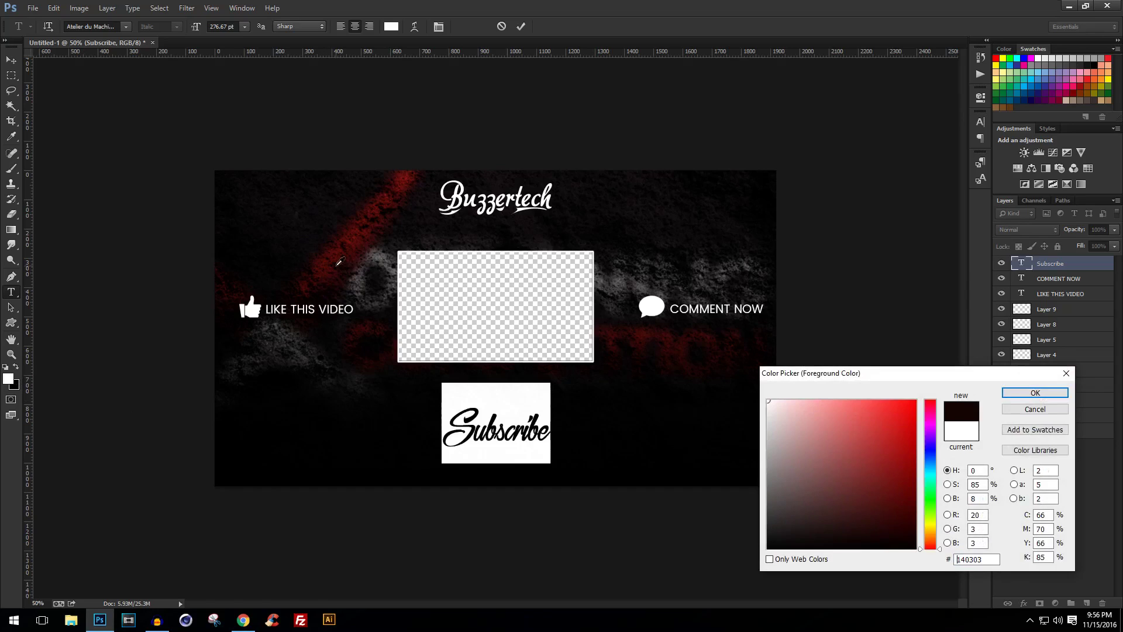
pyautogui.click(996, 59)
pyautogui.click(1035, 392)
pyautogui.click(520, 27)
# Step: Set the Subscribe text color to yellow-green c1ff2b
pyautogui.click(547, 432)
pyautogui.hotkey('ctrl', 'a')
pyautogui.click(391, 26)
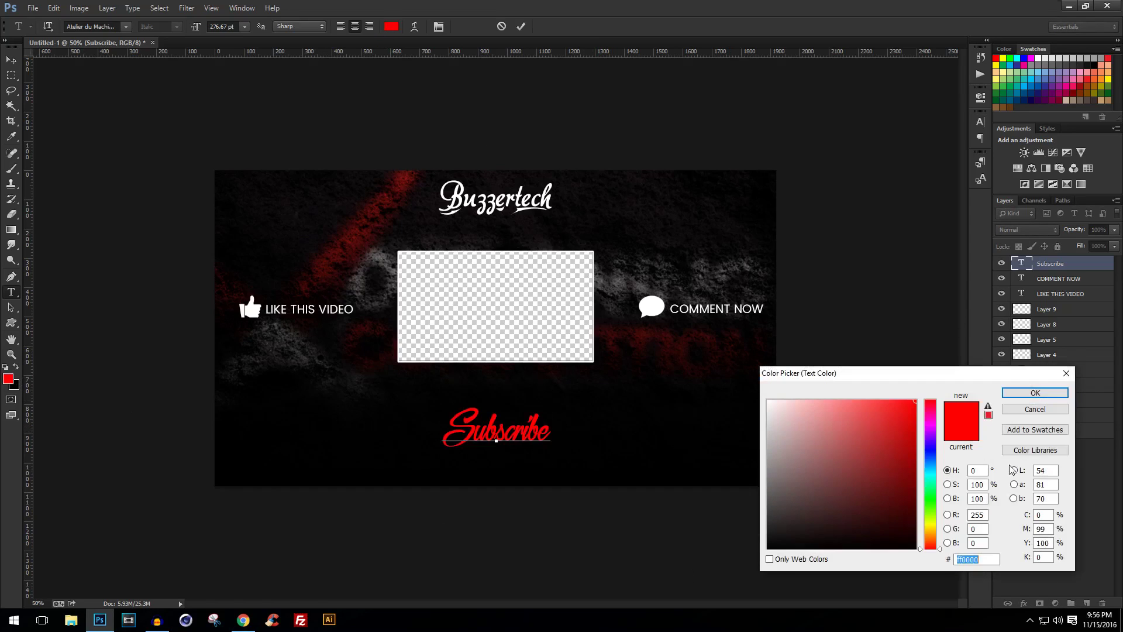
pyautogui.click(891, 400)
pyautogui.click(875, 401)
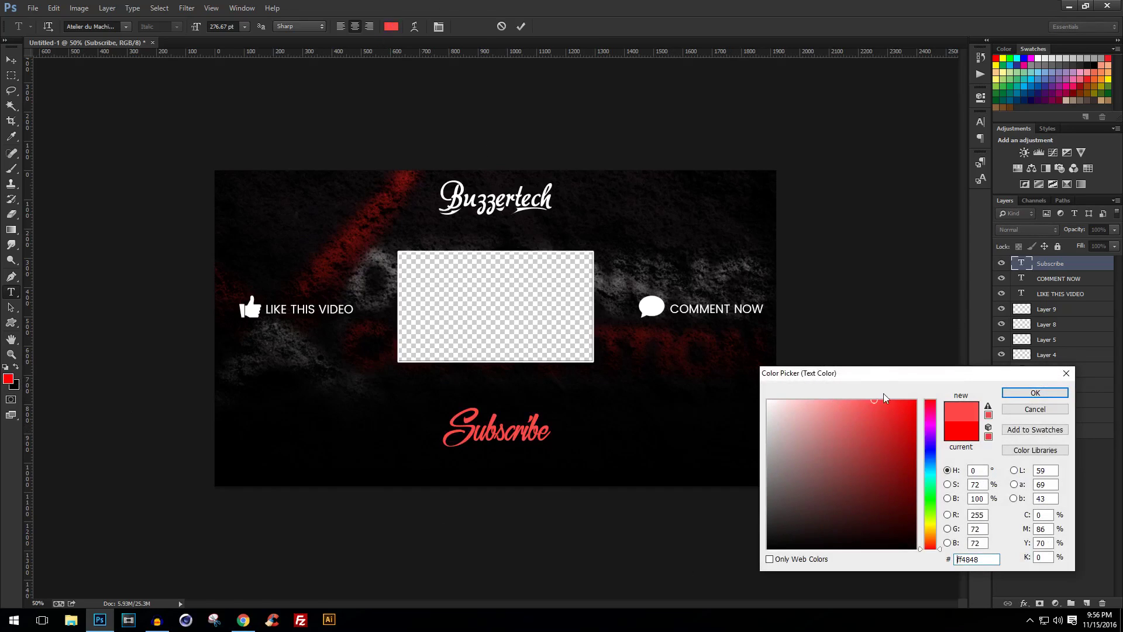
pyautogui.click(926, 501)
pyautogui.click(891, 401)
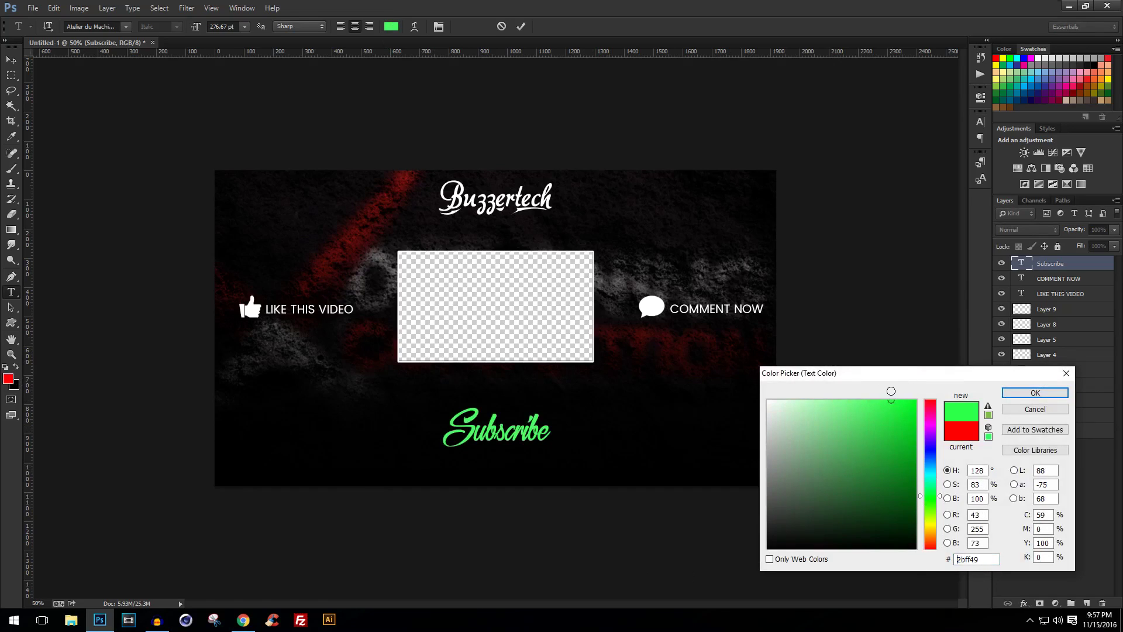
pyautogui.click(933, 475)
pyautogui.click(933, 517)
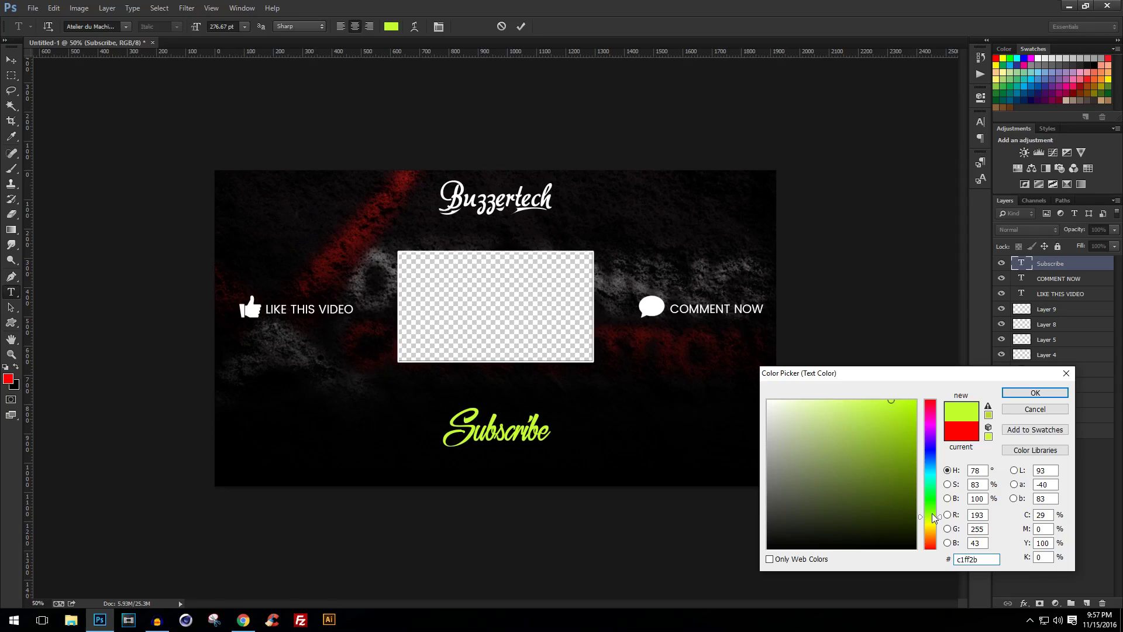
pyautogui.click(1035, 392)
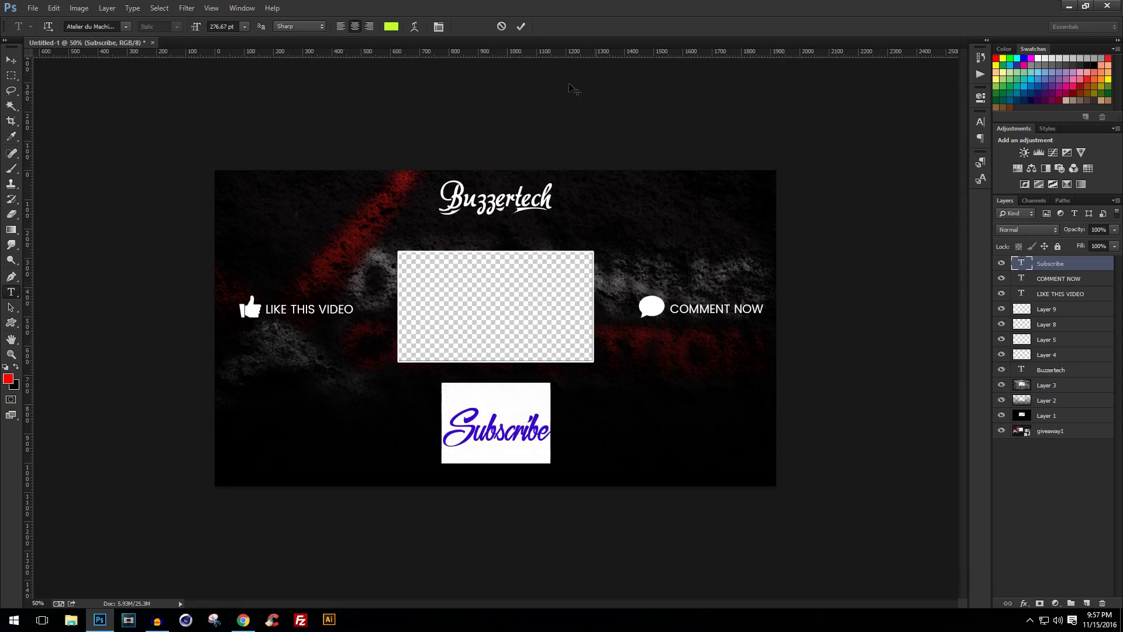
pyautogui.click(521, 27)
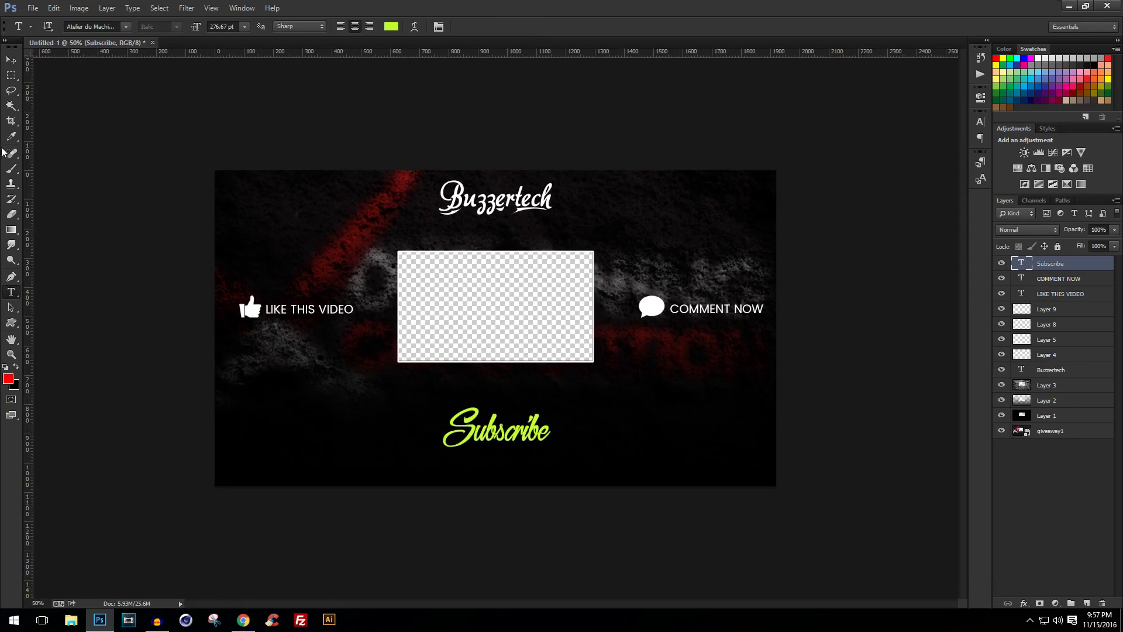
# Step: Create a thin horizontal white line on a new layer, running from the left up to the Subscribe text, using a Normal-style marquee selection
pyautogui.click(8, 80)
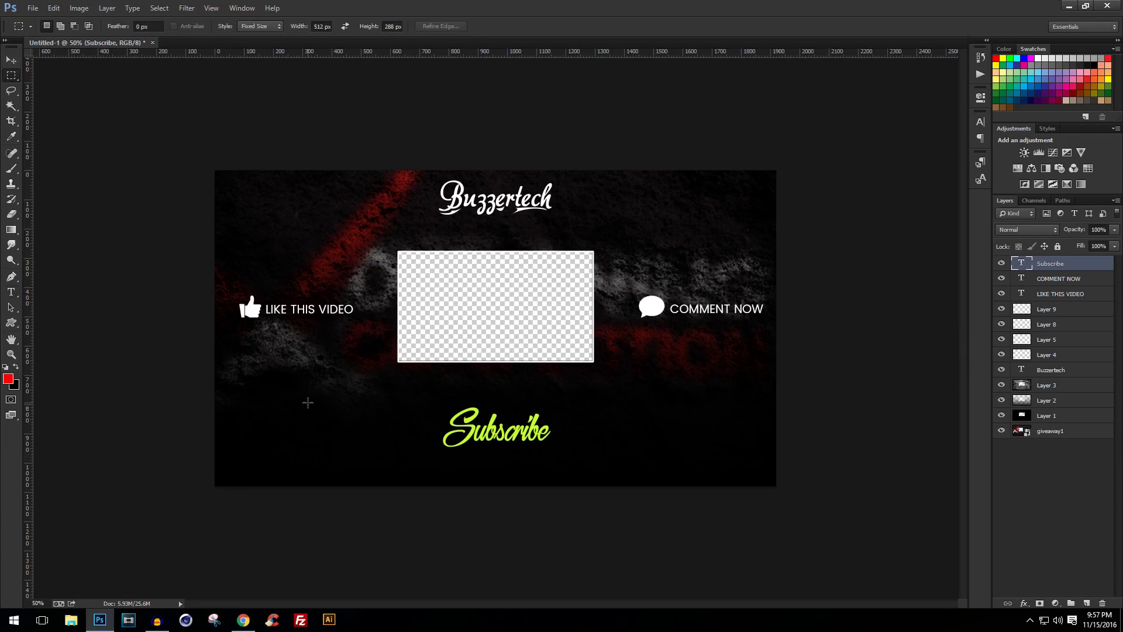
pyautogui.click(348, 402)
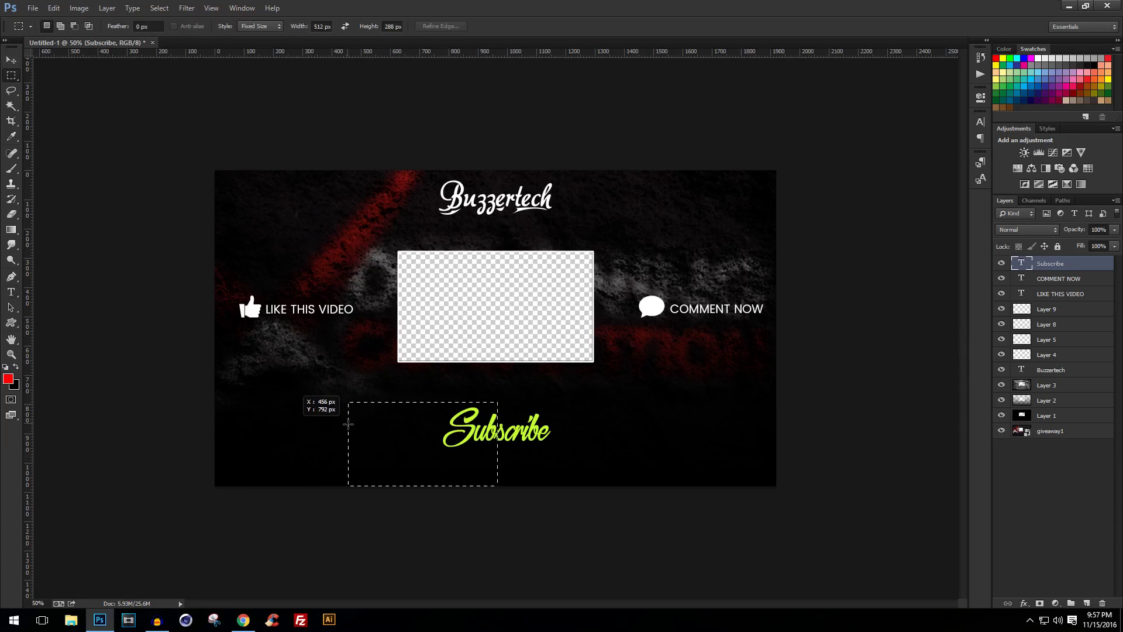
pyautogui.click(260, 26)
pyautogui.click(260, 40)
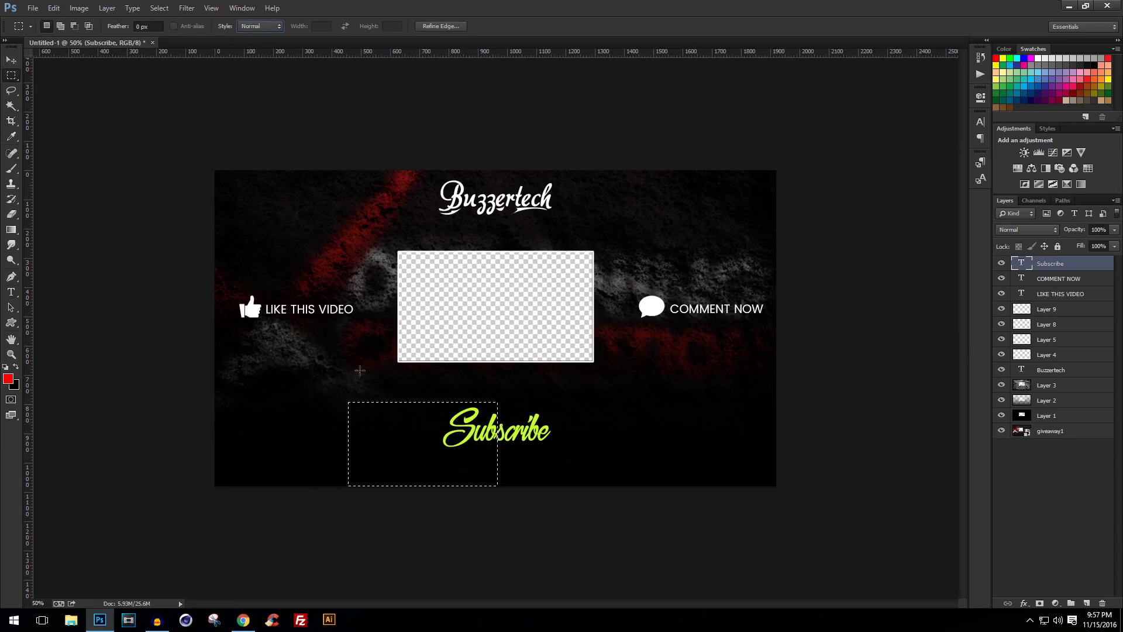
pyautogui.click(343, 482)
pyautogui.moveTo(288, 389)
pyautogui.mouseDown()
pyautogui.moveTo(324, 406)
pyautogui.moveTo(470, 389)
pyautogui.moveTo(420, 410)
pyautogui.moveTo(418, 425)
pyautogui.mouseUp()
pyautogui.click(1086, 603)
pyautogui.press('d')
pyautogui.press('x')
pyautogui.hotkey('alt', 'BackSpace')
# Step: Duplicate the white line just below the original and shorten the copy at its right end
pyautogui.press('v')
pyautogui.hotkey('ctrl', 'j')
pyautogui.hotkey('ctrl', 't')
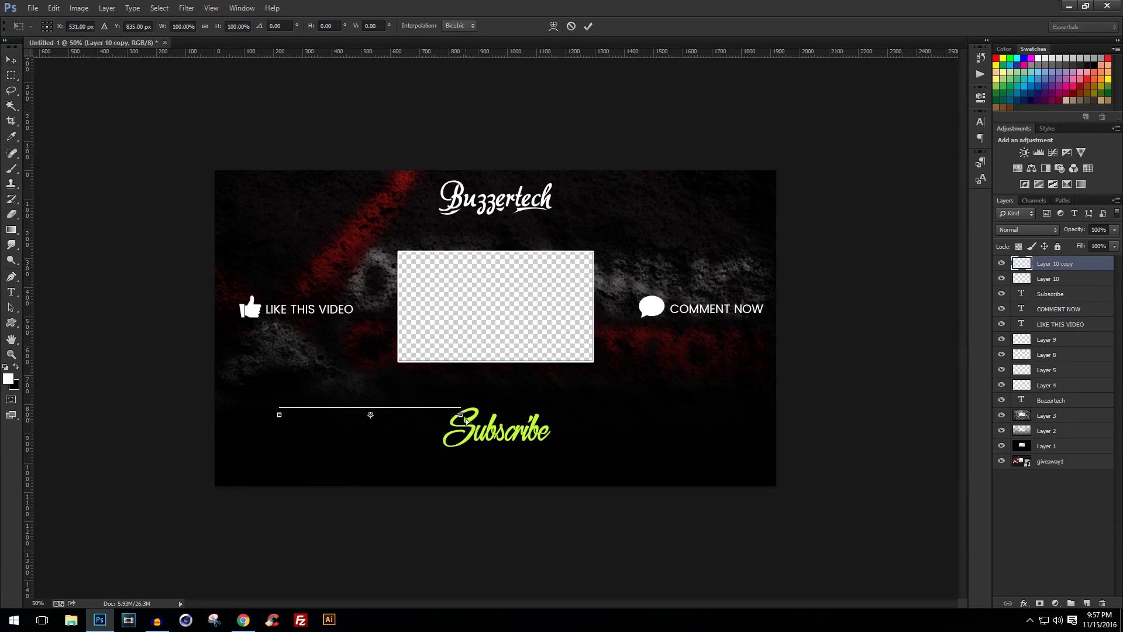
pyautogui.hotkey('ctrl', '+')
pyautogui.hotkey('ctrl', '+')
pyautogui.hotkey('ctrl', '+')
pyautogui.hotkey('ctrl', '+')
pyautogui.moveTo(220, 314); pyautogui.dragTo(111, 314)
pyautogui.press('Return')
# Step: Copy the shortened line about 26 px further down and make this third line shorter still
pyautogui.hotkey('ctrl', '-')
pyautogui.hotkey('ctrl', '-')
pyautogui.hotkey('ctrl', '-')
pyautogui.moveTo(300, 502); pyautogui.dragTo(300, 518)
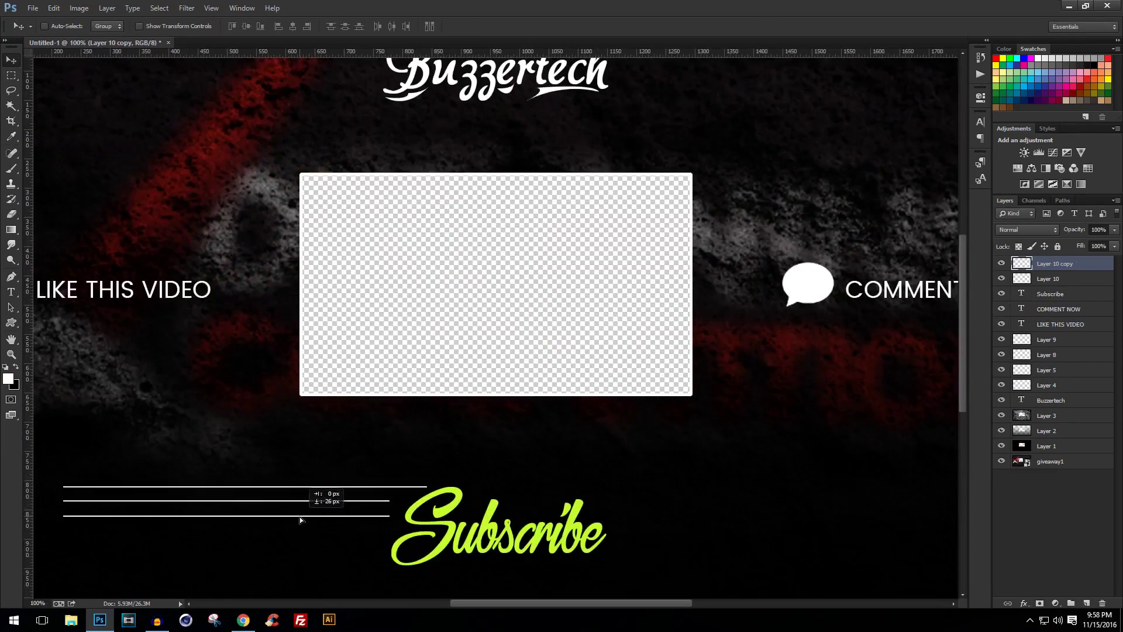
pyautogui.hotkey('ctrl', 't')
pyautogui.hotkey('ctrl', '+')
pyautogui.hotkey('ctrl', '+')
pyautogui.moveTo(397, 523); pyautogui.dragTo(501, 62)
pyautogui.press('Return')
# Step: Scale the three white lines down beside the start of the Subscribe text and merge their layers into one
pyautogui.hotkey('ctrl', '-')
pyautogui.hotkey('ctrl', '-')
pyautogui.hotkey('ctrl', '-')
pyautogui.moveTo(282, 431); pyautogui.dragTo(340, 443)
pyautogui.keyDown('shift'); pyautogui.click(1048, 294); pyautogui.keyUp('shift')
pyautogui.hotkey('ctrl', 't')
pyautogui.press('Return')
pyautogui.hotkey('ctrl', '-')
pyautogui.hotkey('ctrl', 'e')
pyautogui.press('e')
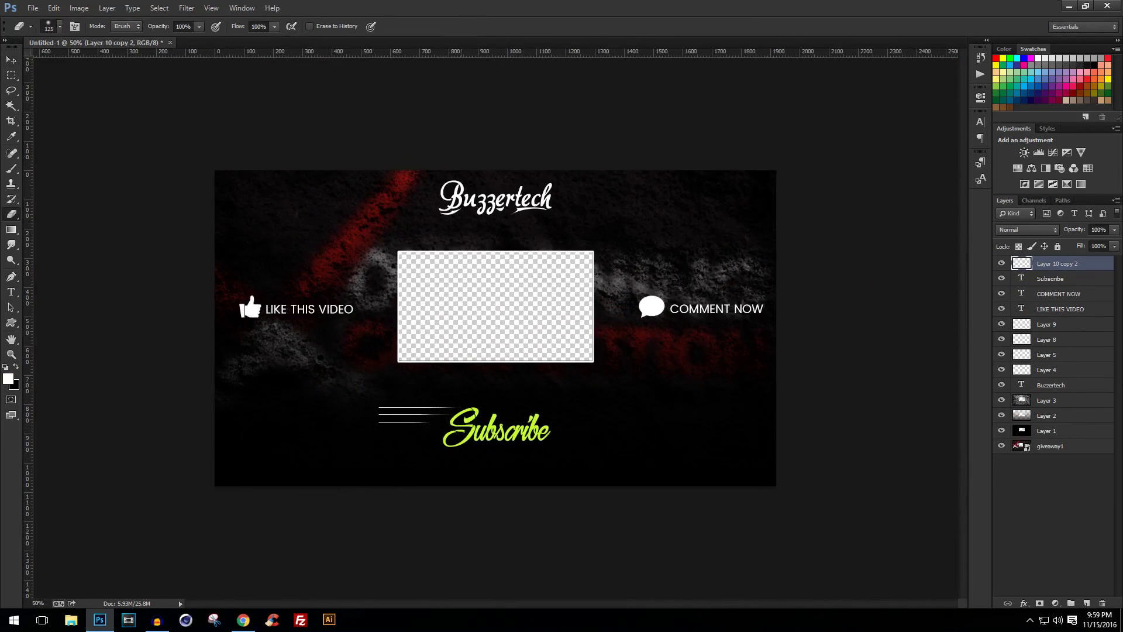
# Step: Set the Brush color to ff0000 and add a new empty layer above the merged lines
pyautogui.hotkey('ctrl', '+')
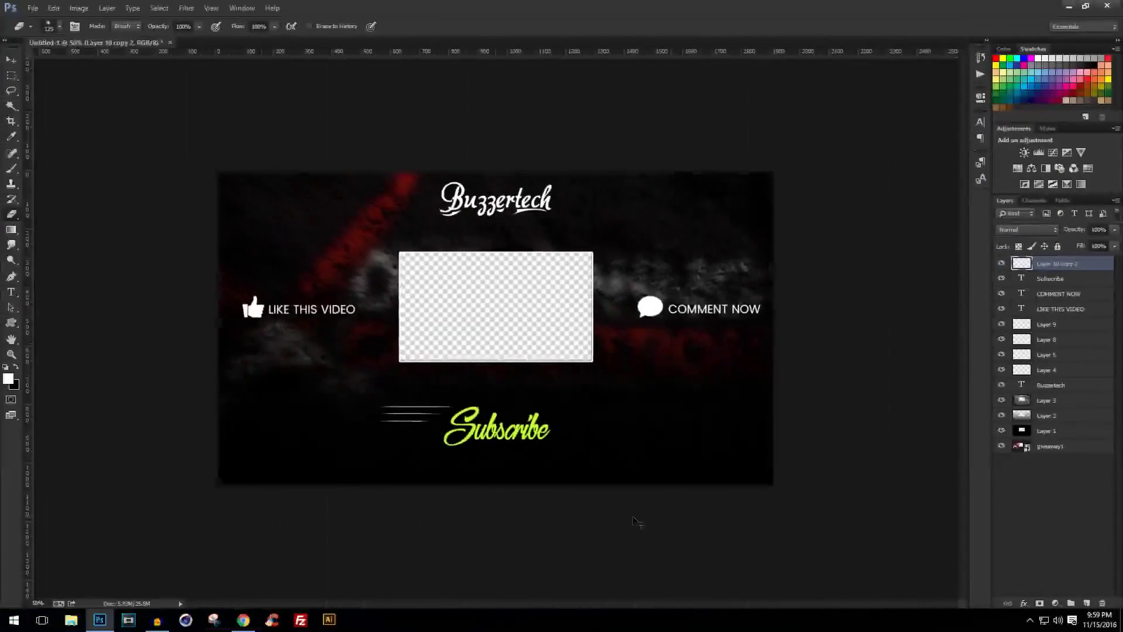
pyautogui.hotkey('ctrl', '-')
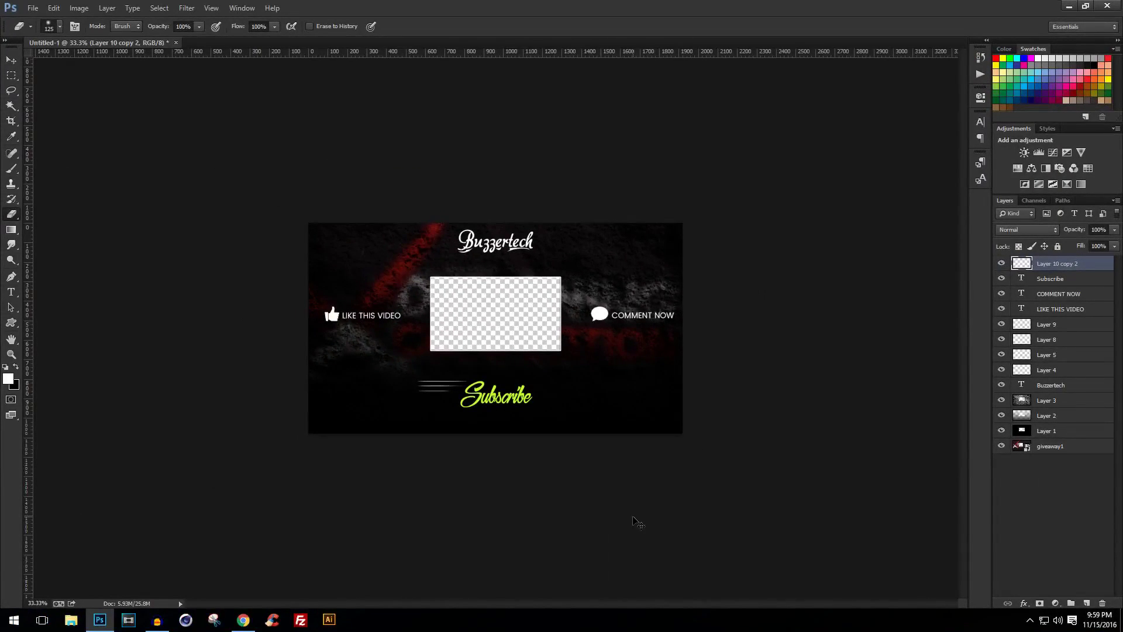
pyautogui.press('b')
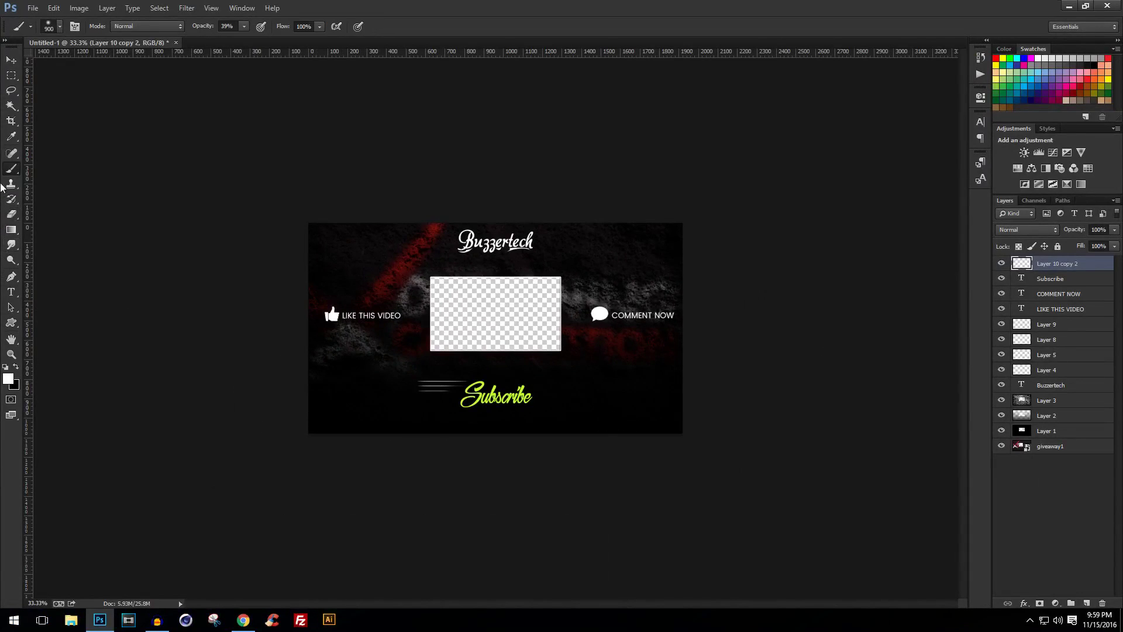
pyautogui.click(8, 381)
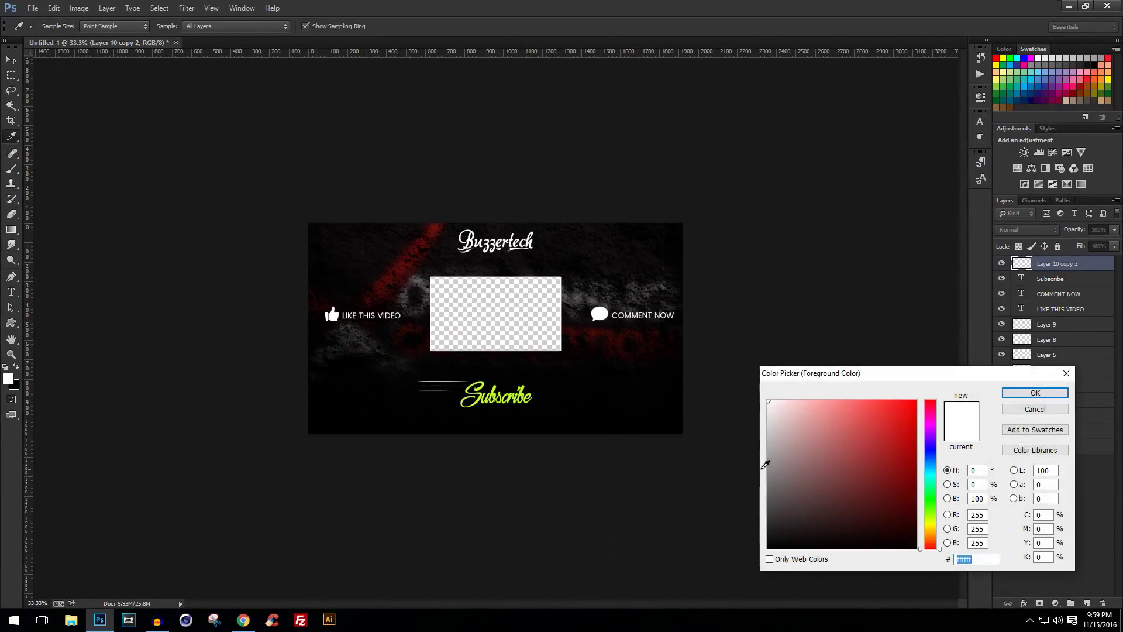
pyautogui.write('ff0000')
pyautogui.click(1035, 393)
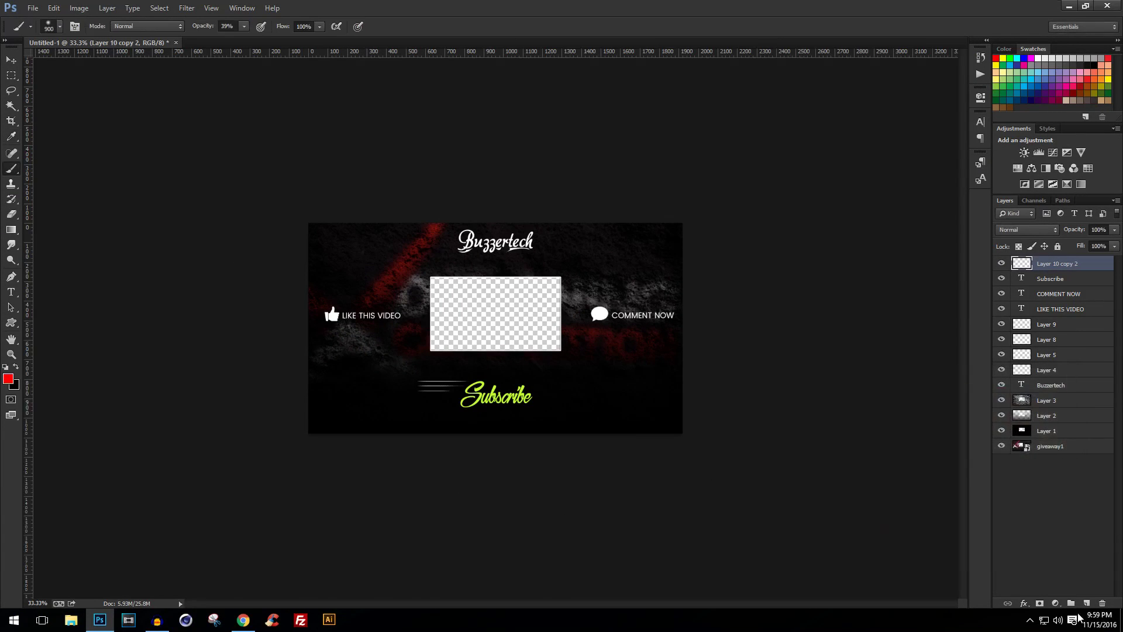
pyautogui.click(1087, 603)
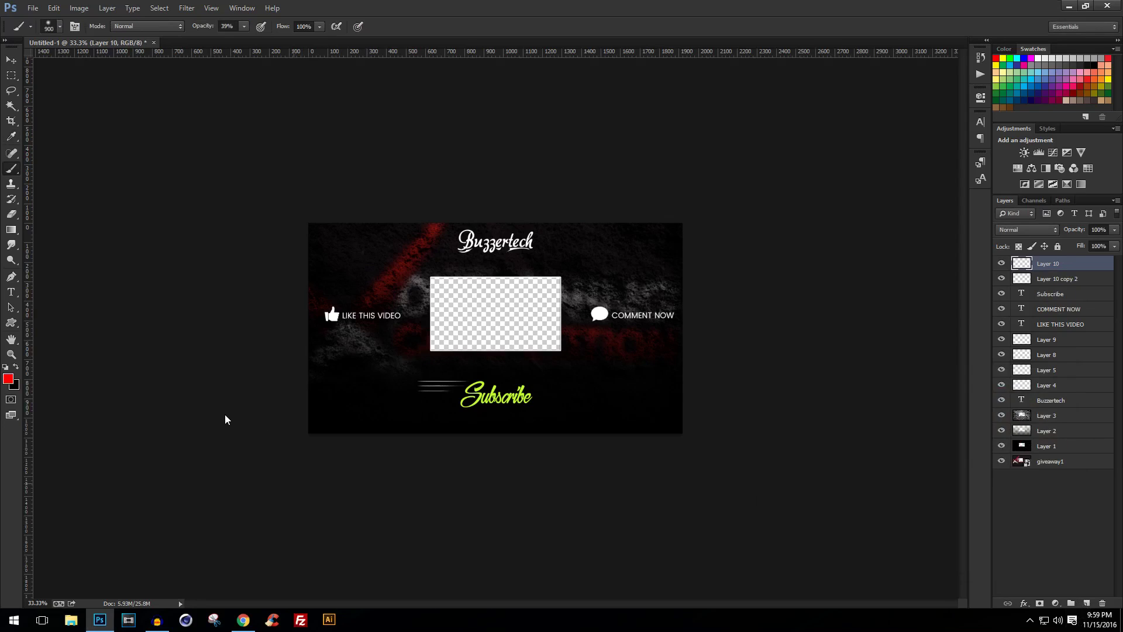
# Step: Brush a red glow along the canvas's lower edge and set its layer to Linear Dodge (Add) at 20% opacity
pyautogui.moveTo(226, 419); pyautogui.dragTo(655, 426)
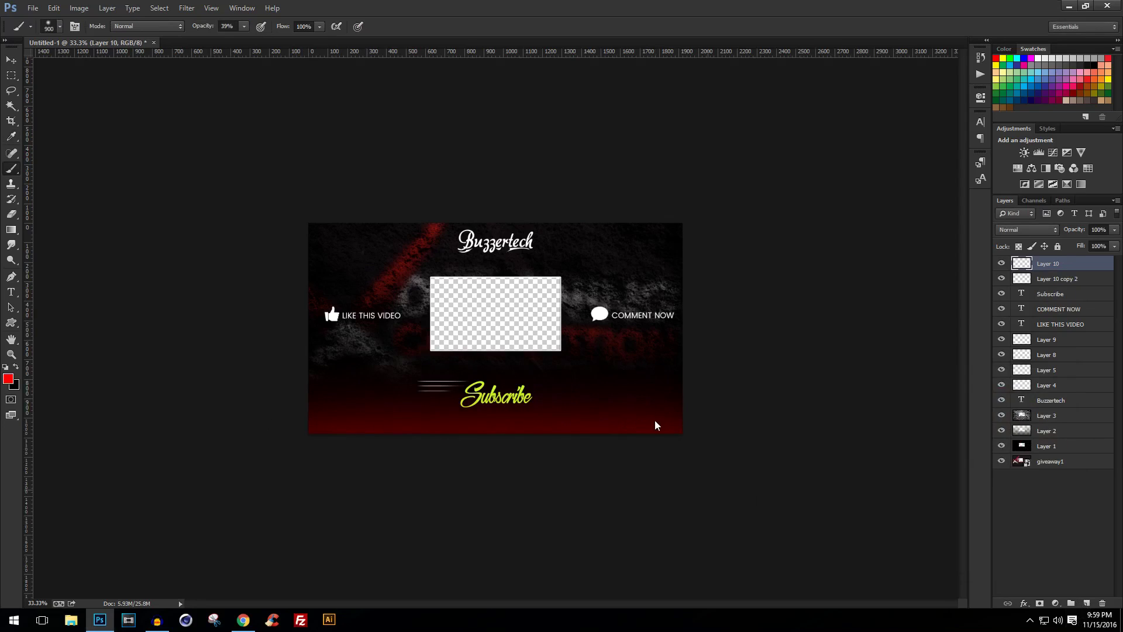
pyautogui.click(1028, 229)
pyautogui.click(1025, 359)
pyautogui.press('2')
pyautogui.hotkey('ctrl', '+')
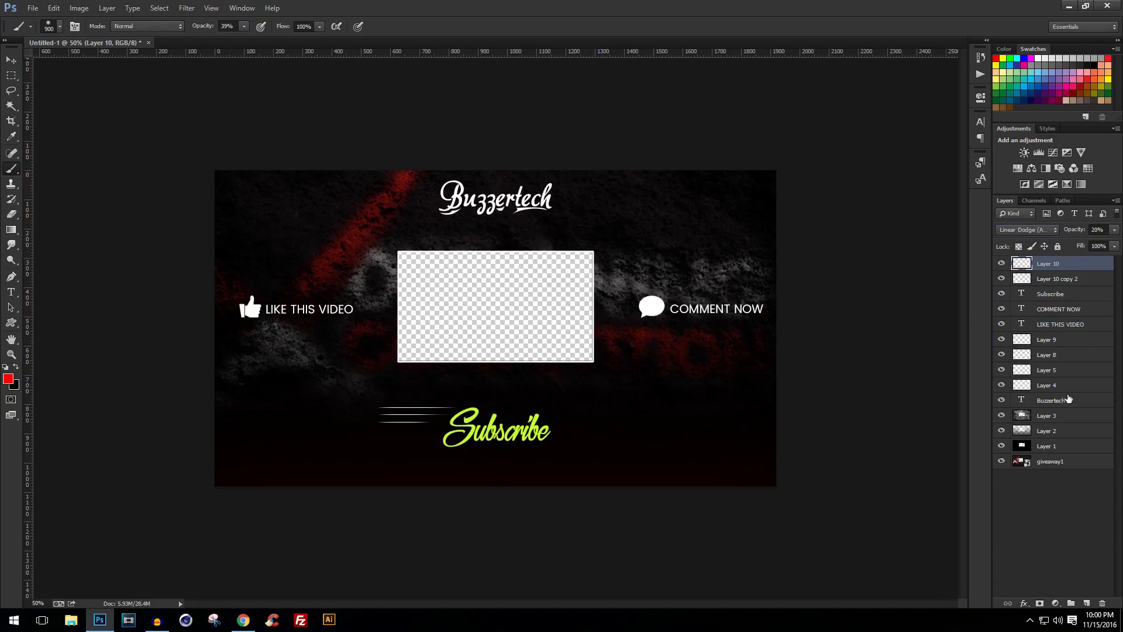
# Step: Add a new layer above Layer 3 and brush a soft white glow at the canvas's upper edge behind the Buzzertech text
pyautogui.click(1073, 415)
pyautogui.click(1087, 603)
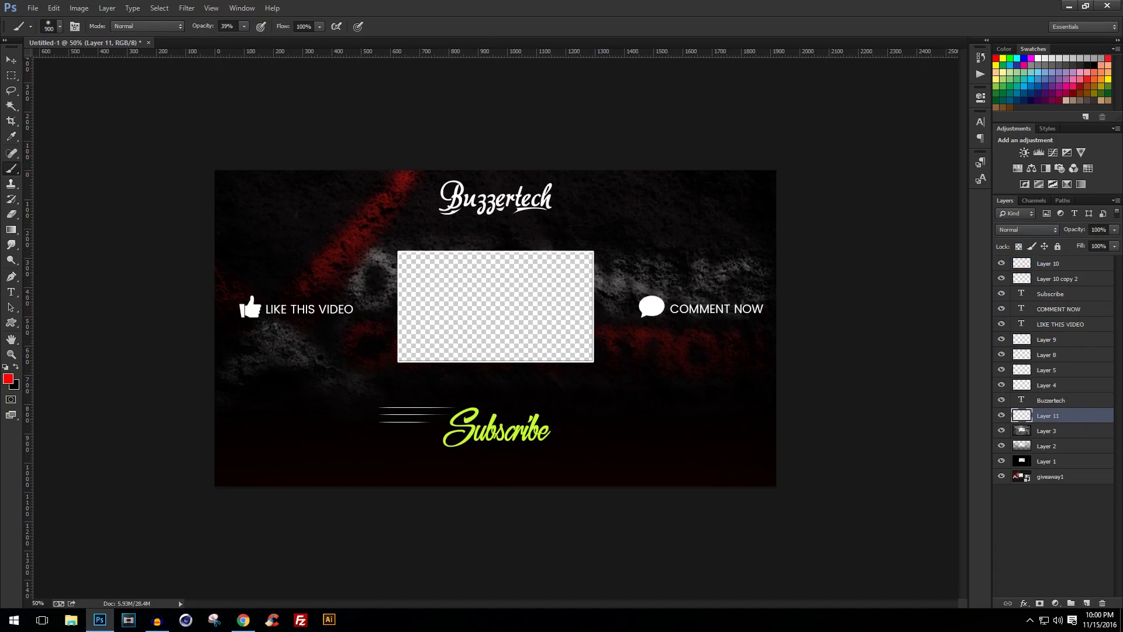
pyautogui.press('v')
pyautogui.press('b')
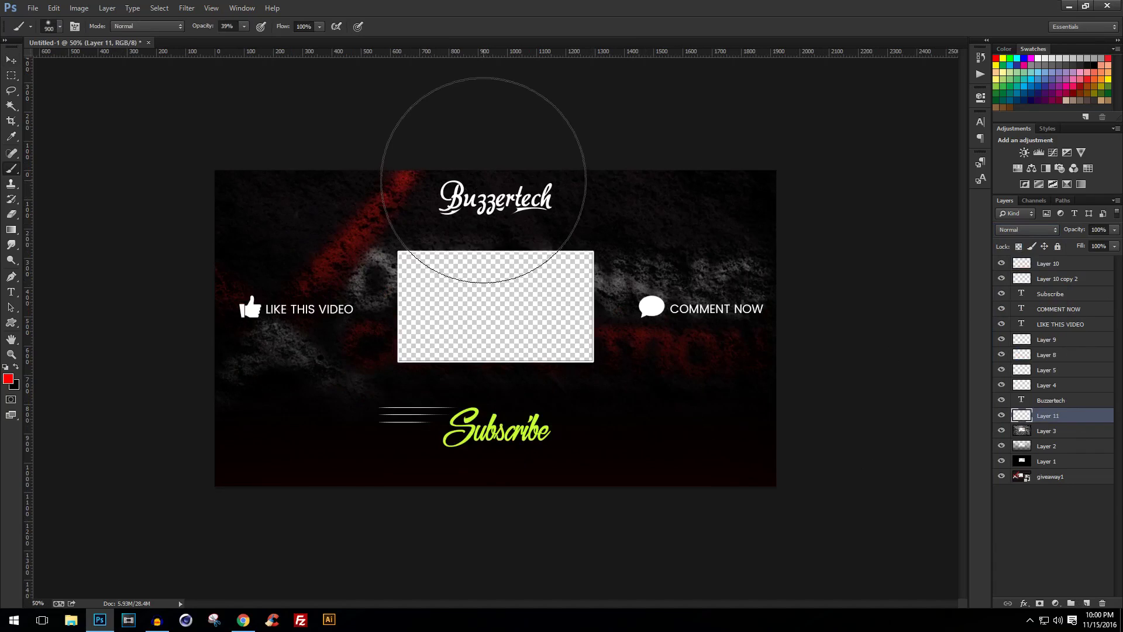
pyautogui.click(5, 367)
pyautogui.click(17, 367)
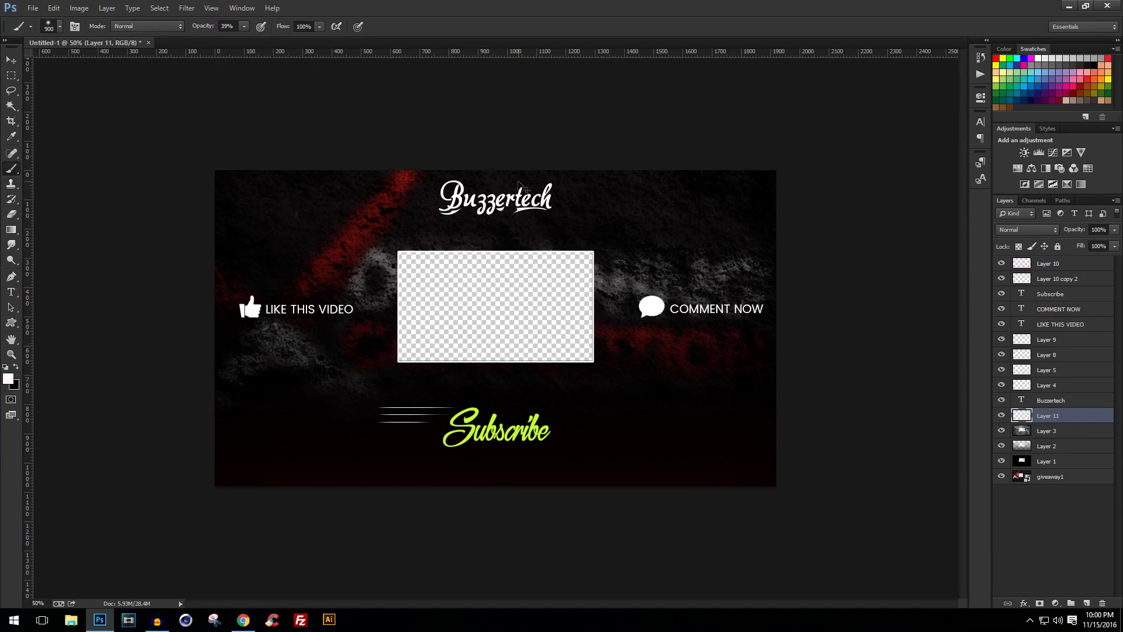
pyautogui.hotkey('ctrl', '-')
pyautogui.hotkey('ctrl', '-')
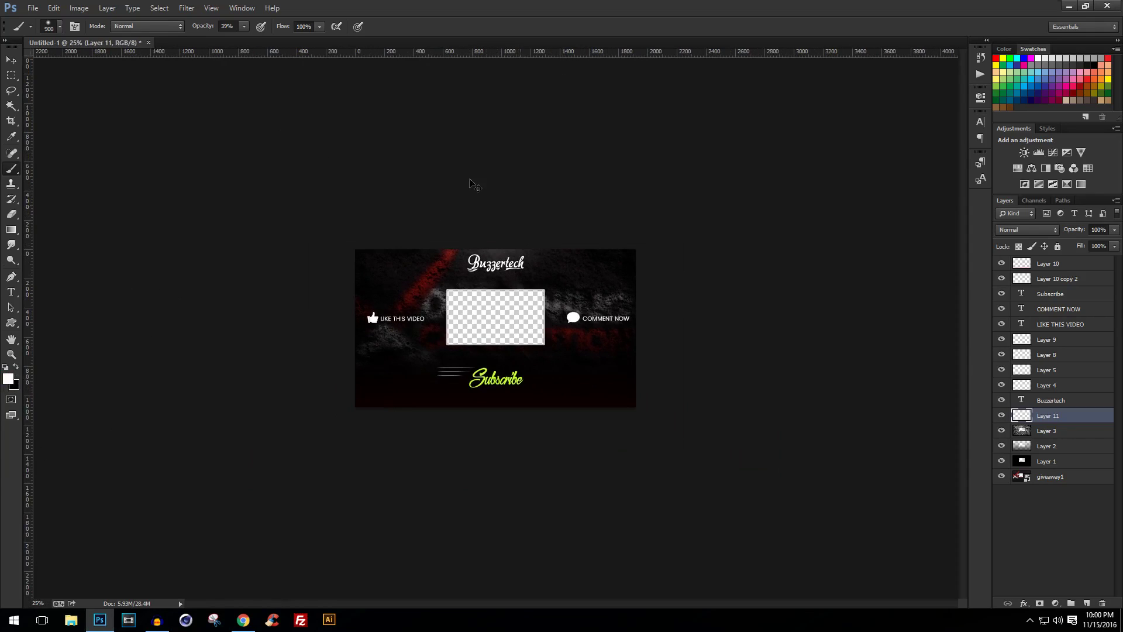
pyautogui.hotkey('ctrl', '+')
pyautogui.hotkey('ctrl', '+')
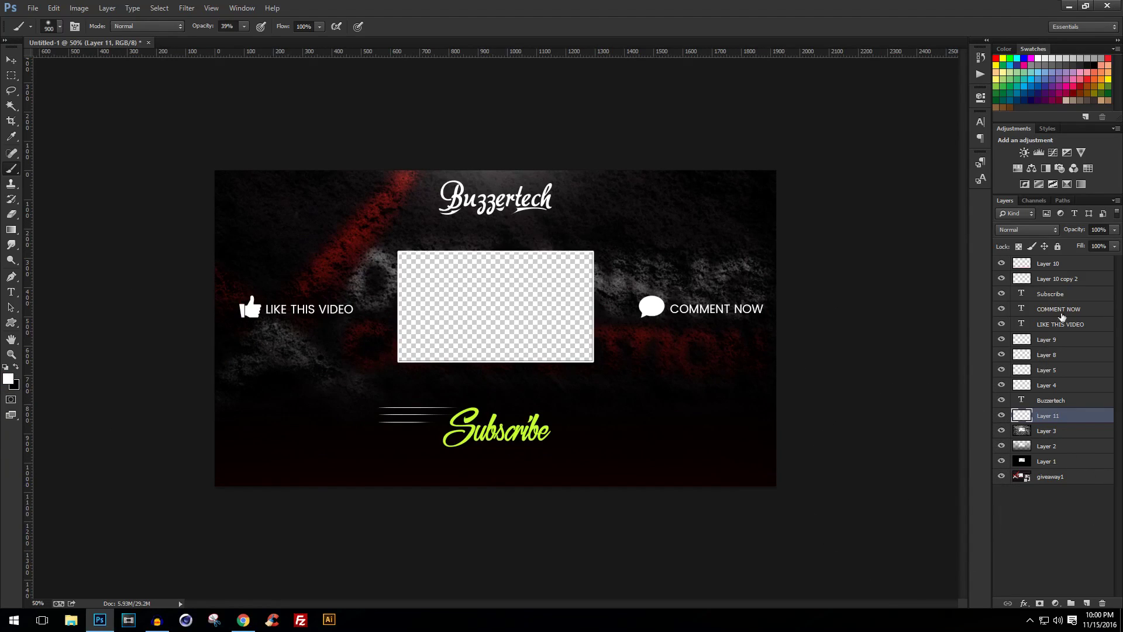
# Step: Select the red glow layer, Layer 10
pyautogui.click(1059, 265)
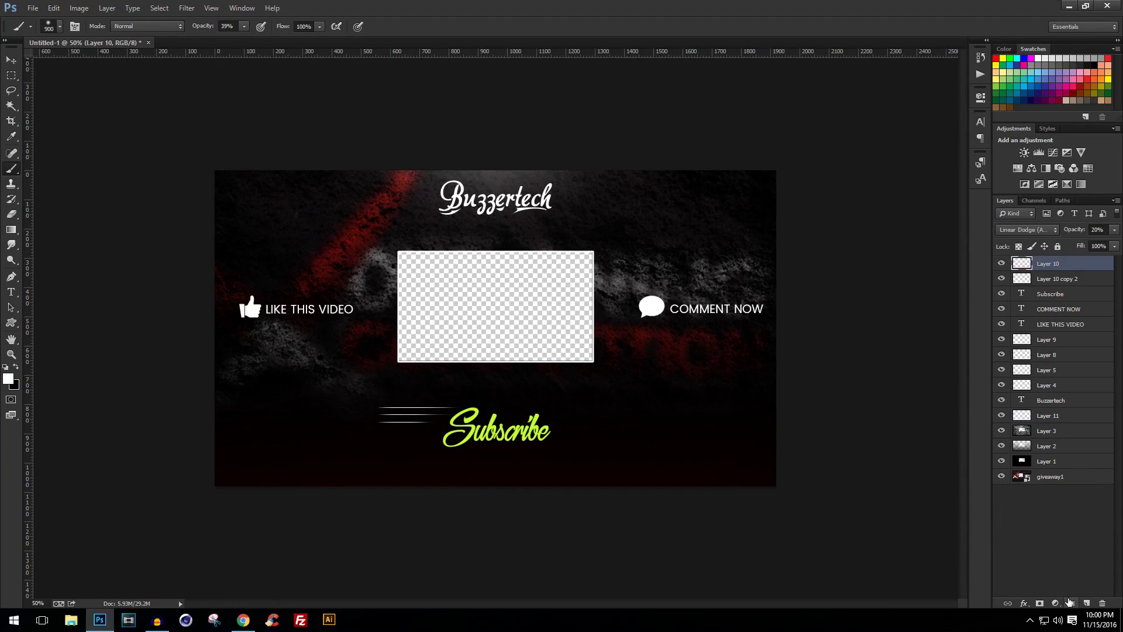